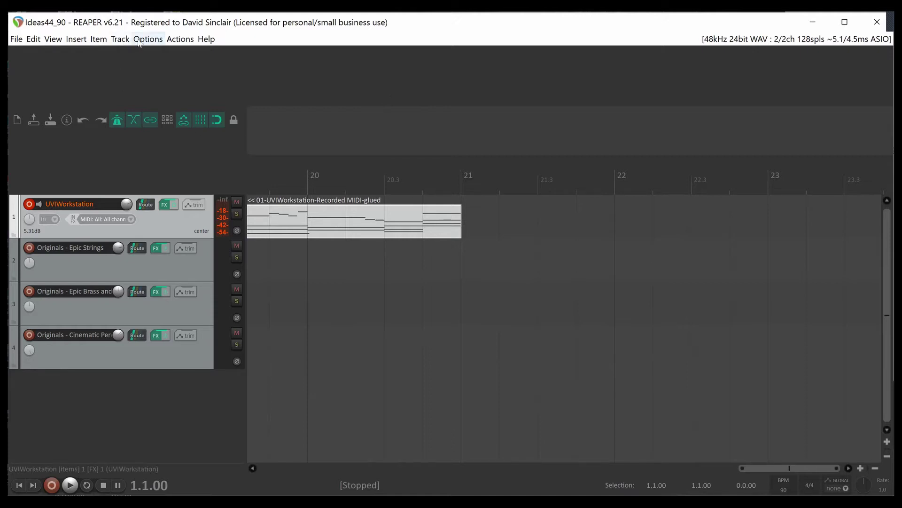
- Open Preferences at the Audio > MIDI Devices page listing the Oxygen Pro 49 ports
left_click(148, 39)
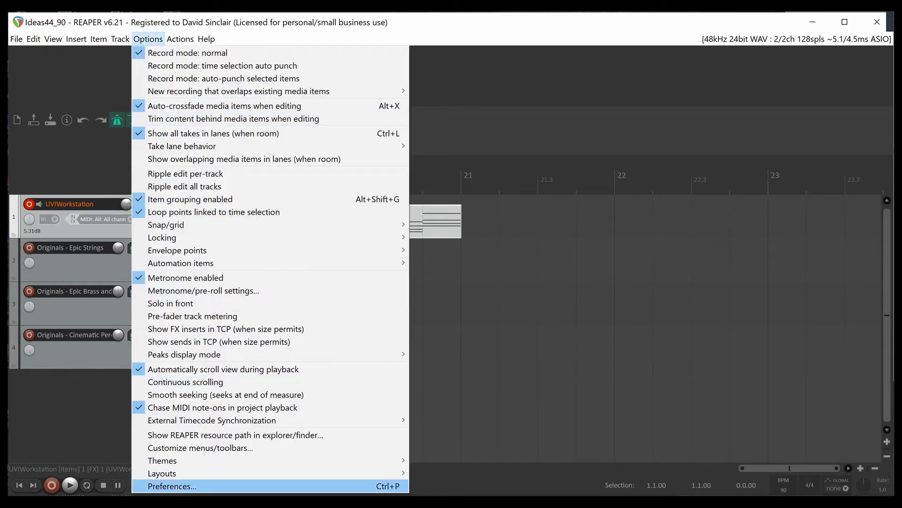
left_click(172, 486)
scroll(451, 228, "up", 3)
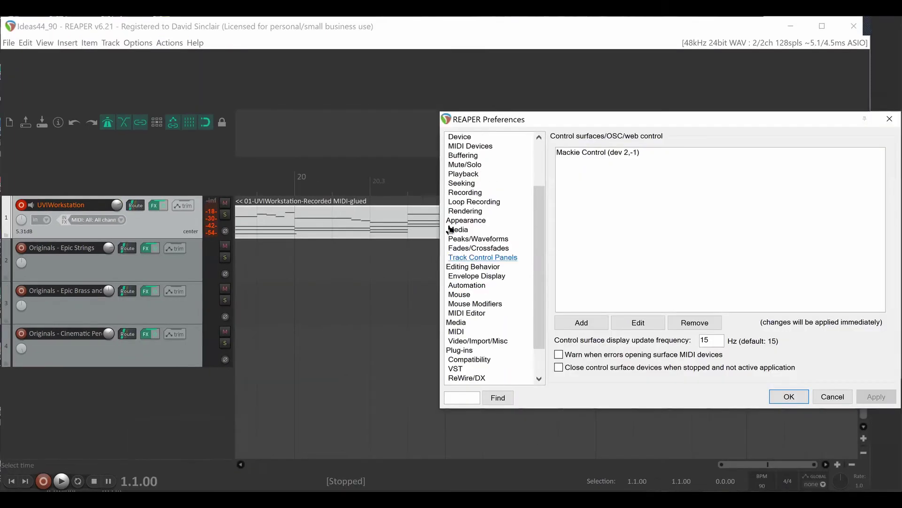
scroll(456, 159, "up", 5)
left_click(474, 212)
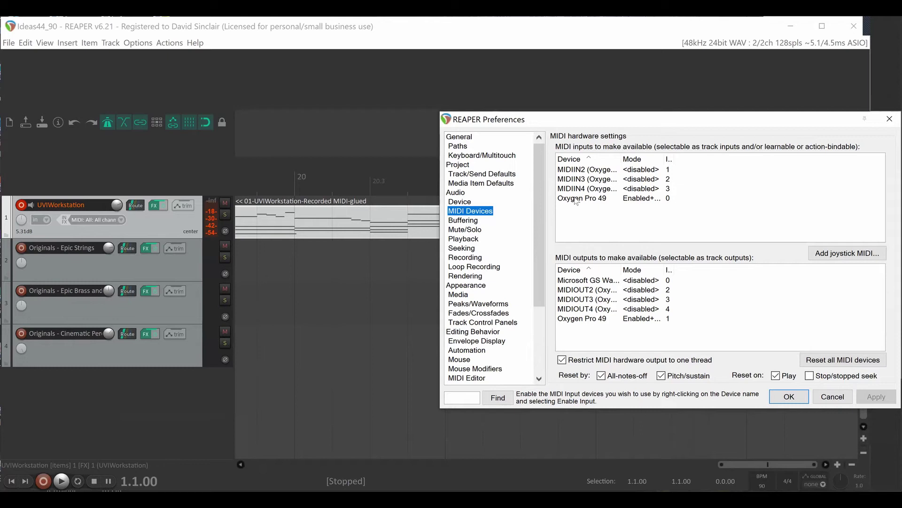
- Confirm the Oxygen Pro 49 MIDI input has device input and control messages enabled
double_click(577, 200)
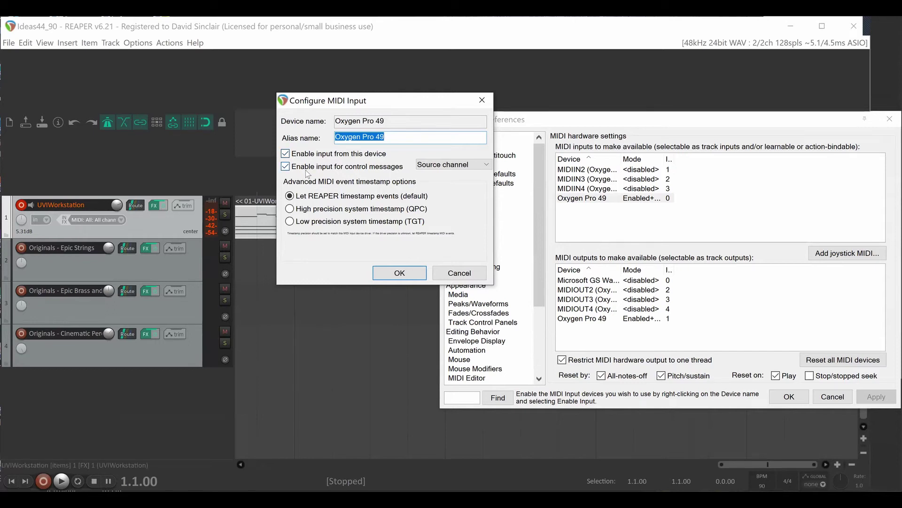
left_click(381, 273)
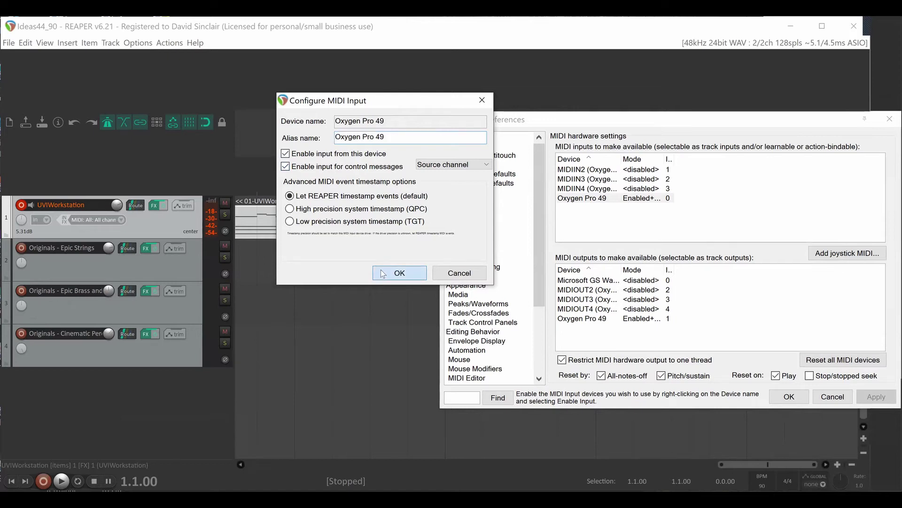
- Confirm the Oxygen Pro 49 MIDI output has output and Send clock enabled
left_click(586, 318)
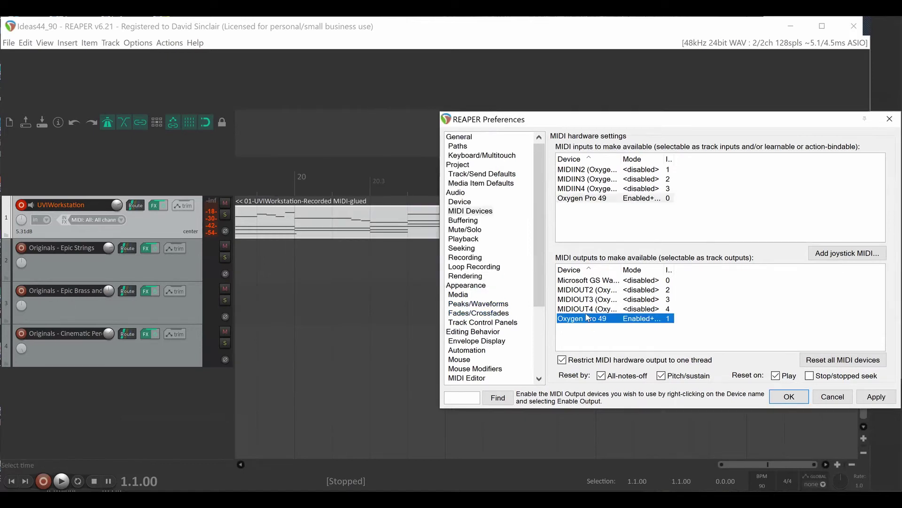
double_click(586, 319)
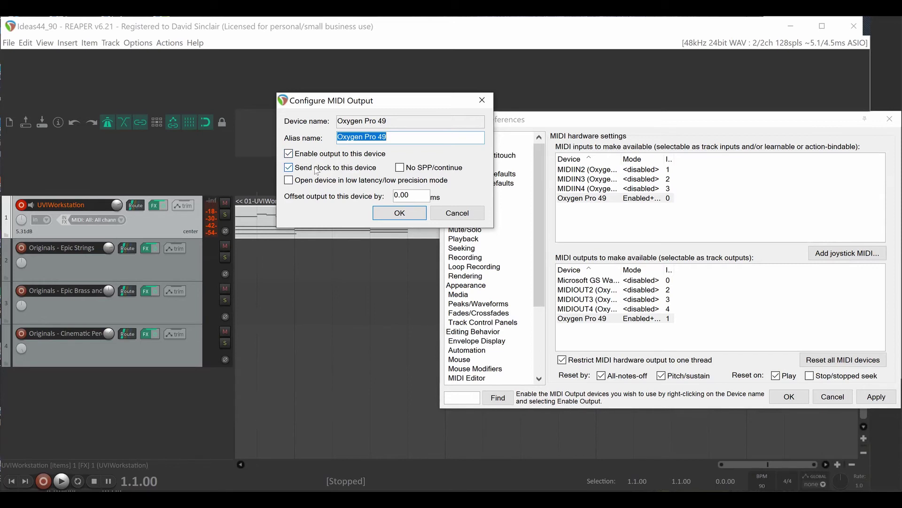
left_click(409, 214)
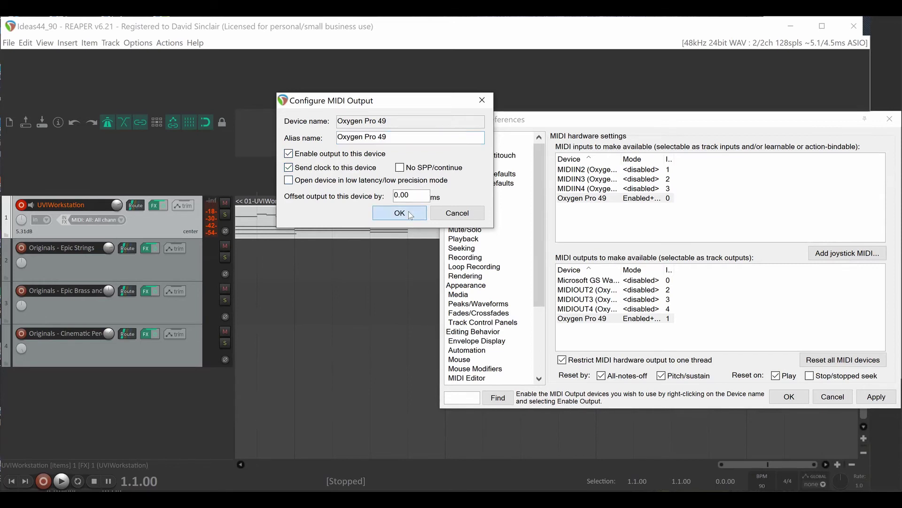
scroll(473, 249, "down", 2)
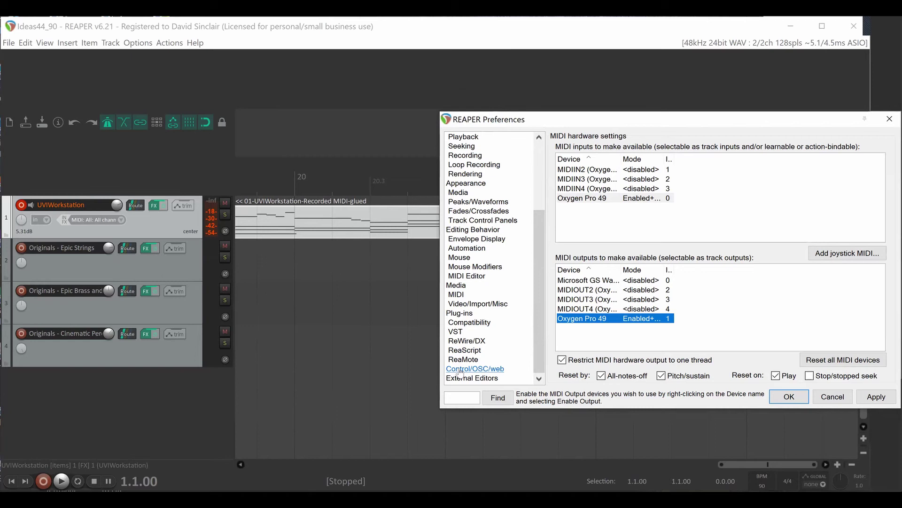
- Set the Mackie Control surface to Mackie Control Universal mode with MIDI input MIDIIN3
left_click(459, 372)
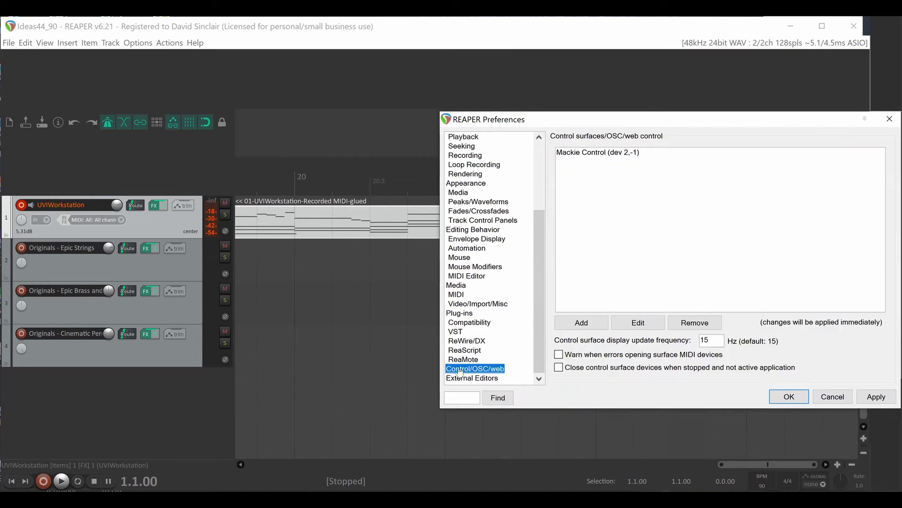
double_click(573, 153)
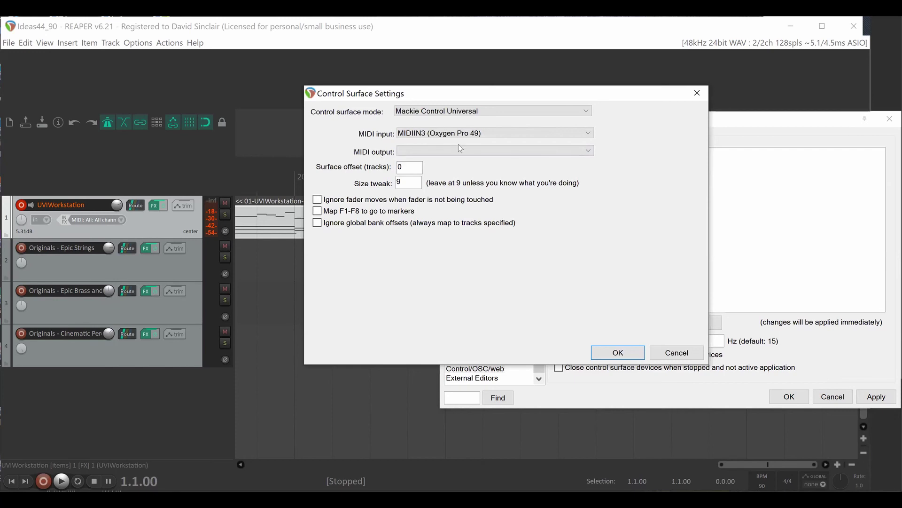
left_click(624, 360)
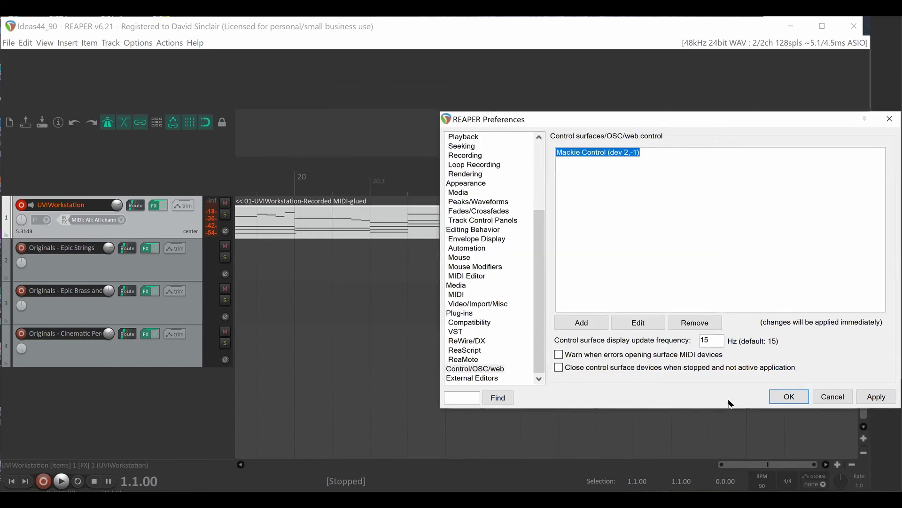
- Close Preferences, then test play, pause and return to project start from the keyboard
left_click(789, 395)
key("space")
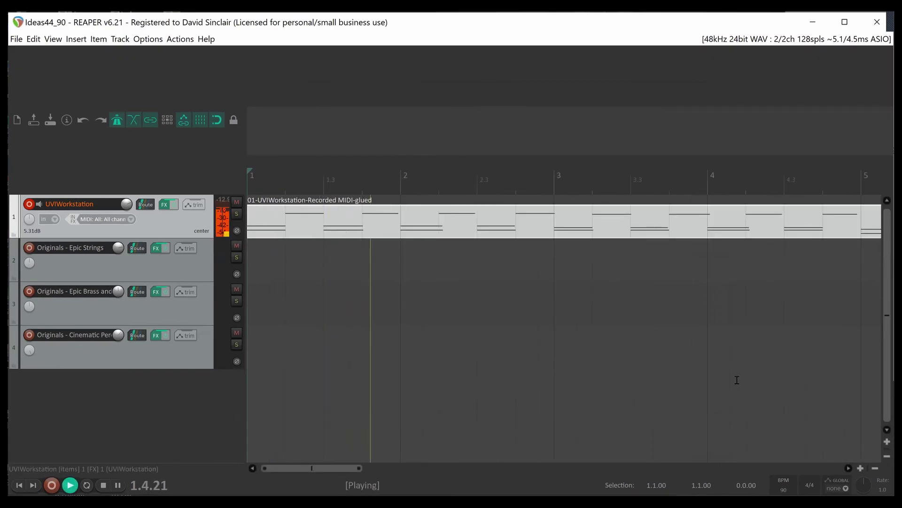
key("ctrl+space")
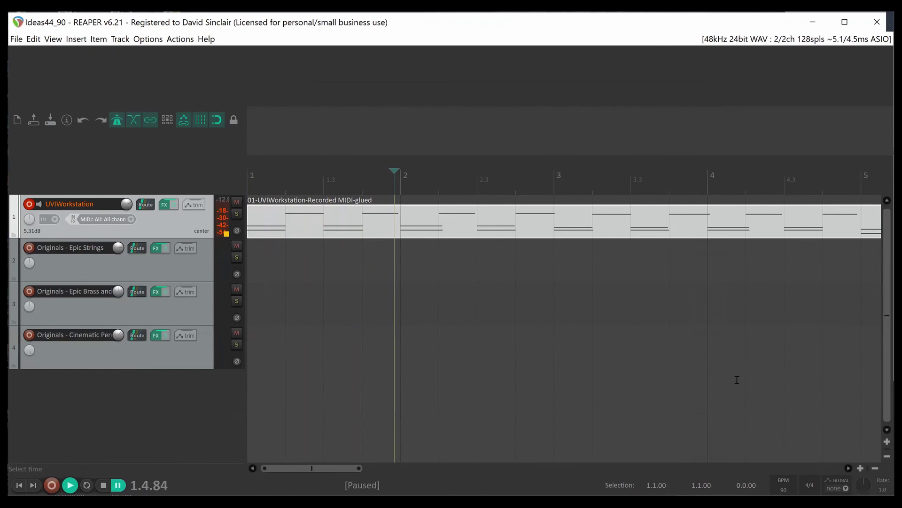
key("Home")
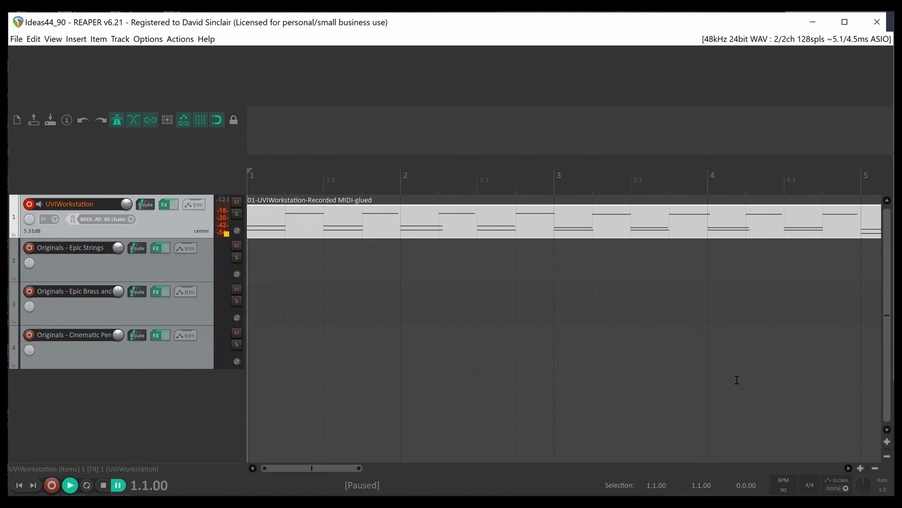